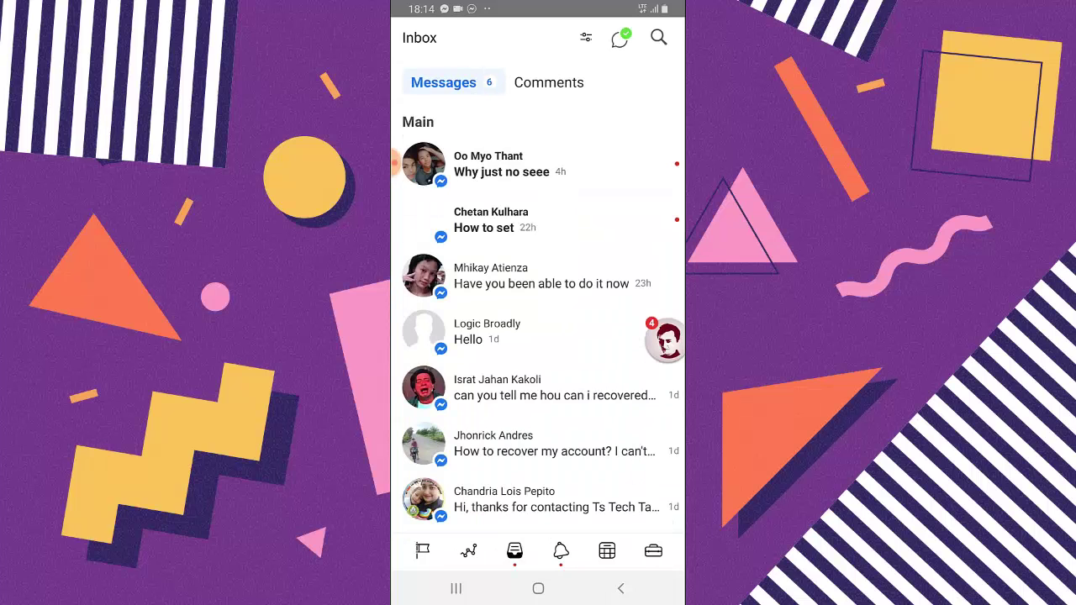
Step: Read the conversation ending with 'How to set', tap into its reply field, and return to the inbox
click(522, 220)
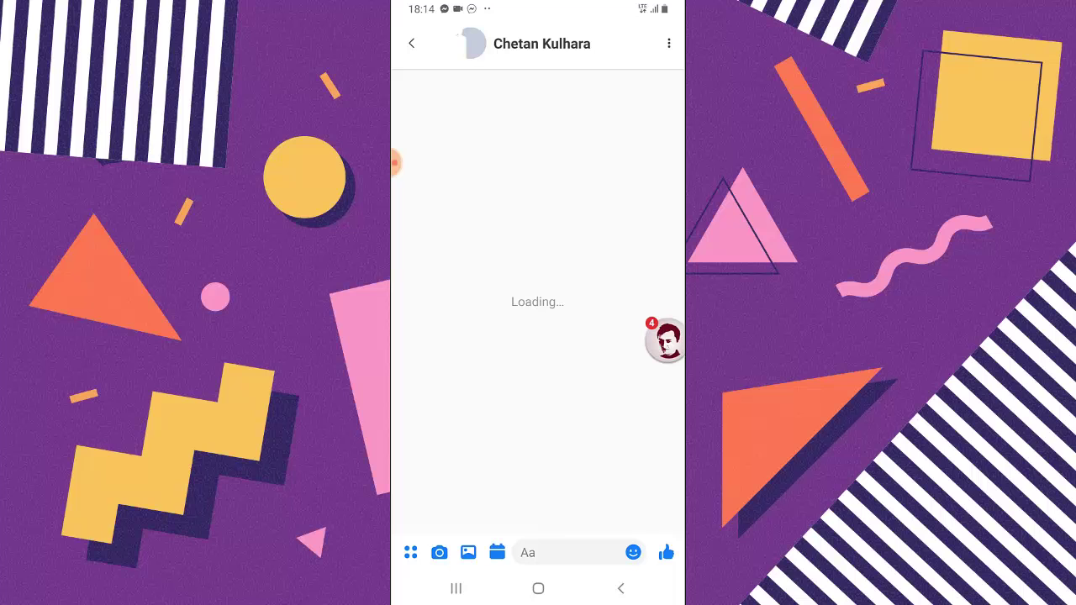
click(547, 552)
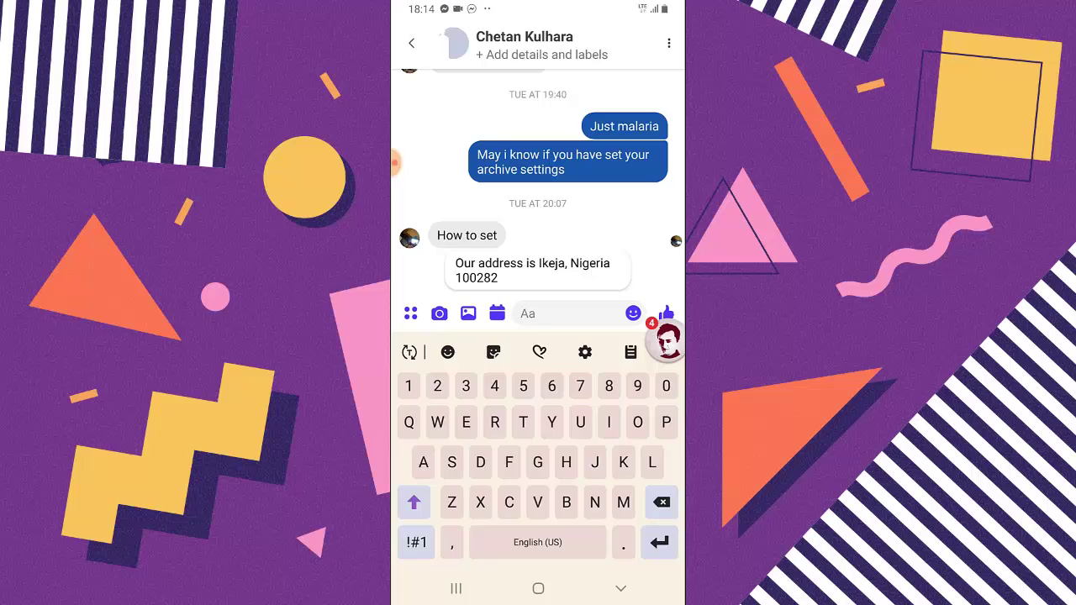
click(412, 43)
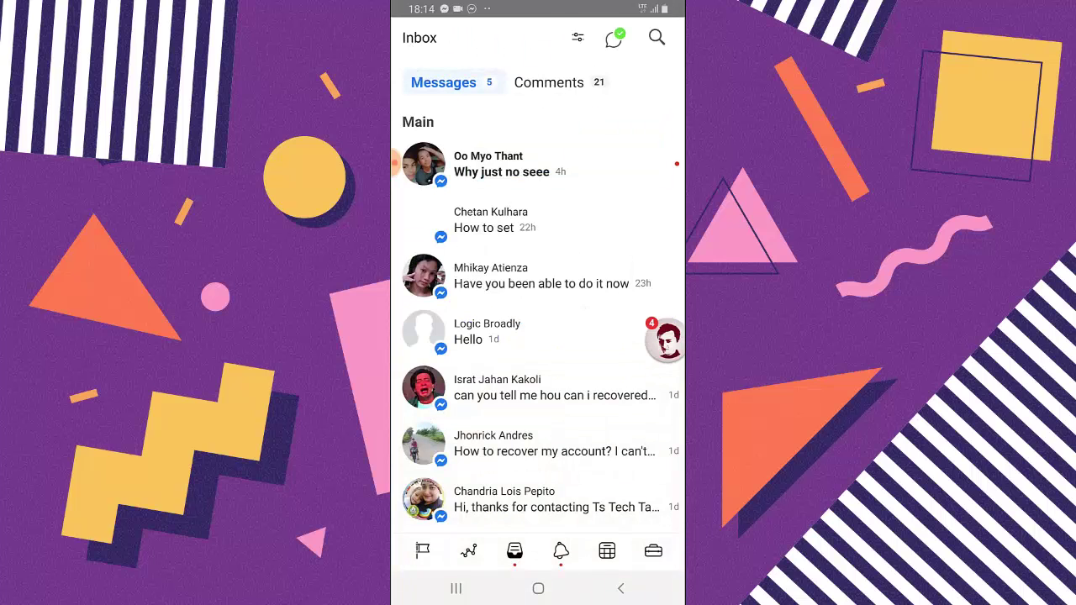
Step: Look over the Ts Tech Talk Page profile and insights tabs, then return to the Inbox
click(422, 551)
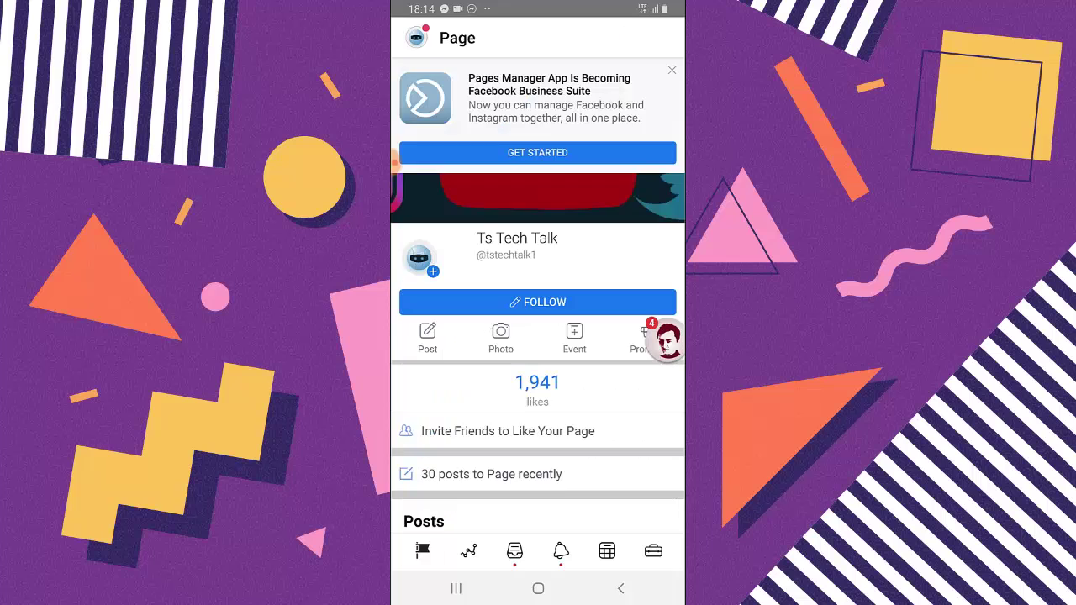
click(468, 551)
click(514, 550)
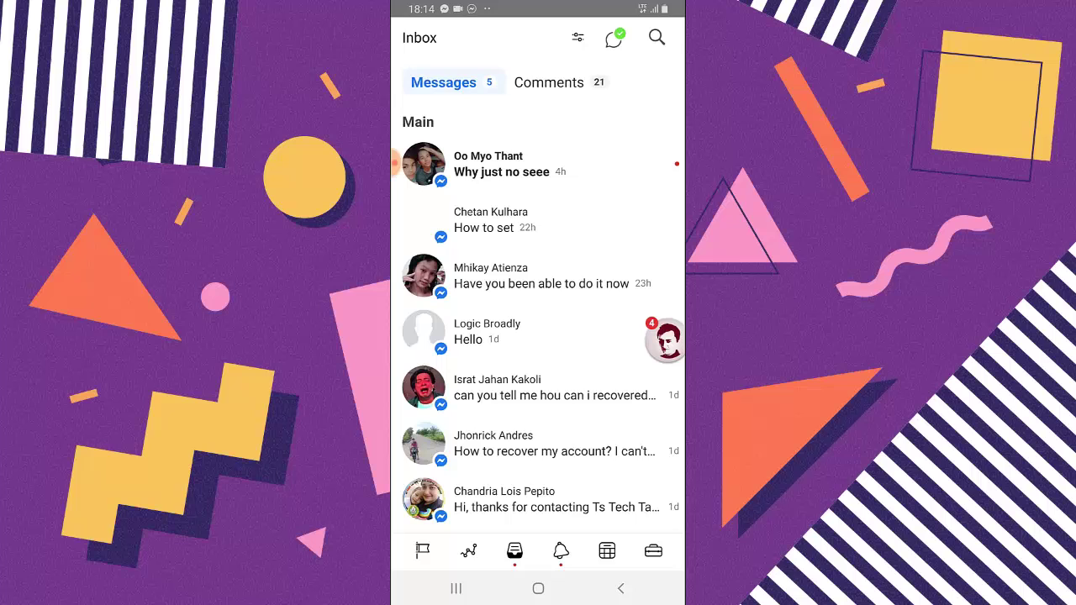
Step: Leave Business Suite for the home screen and reach Messenger's chat list through the chat head
click(538, 588)
click(665, 339)
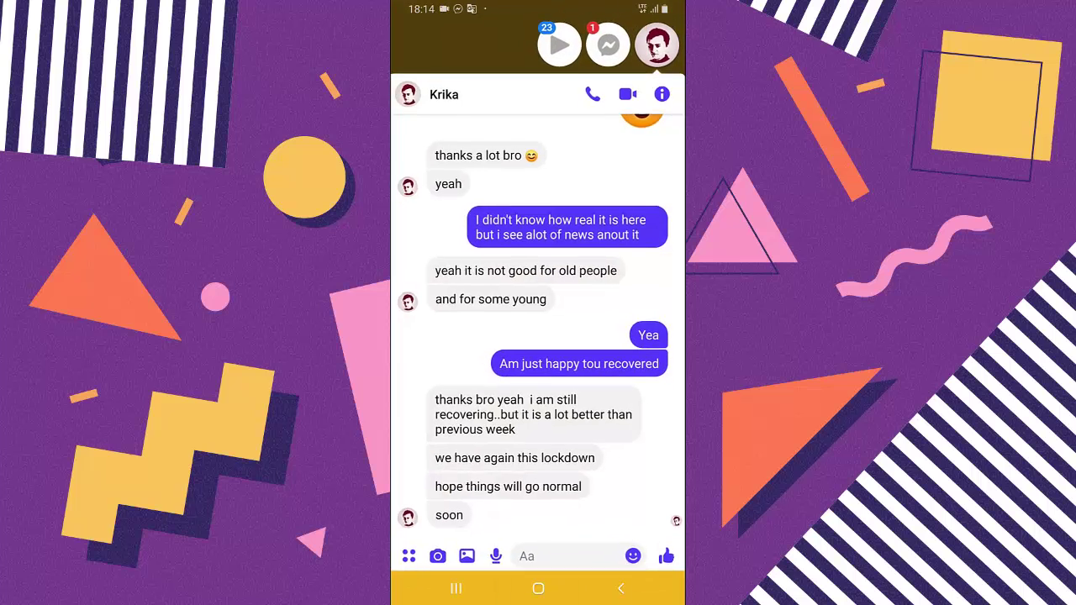
click(607, 46)
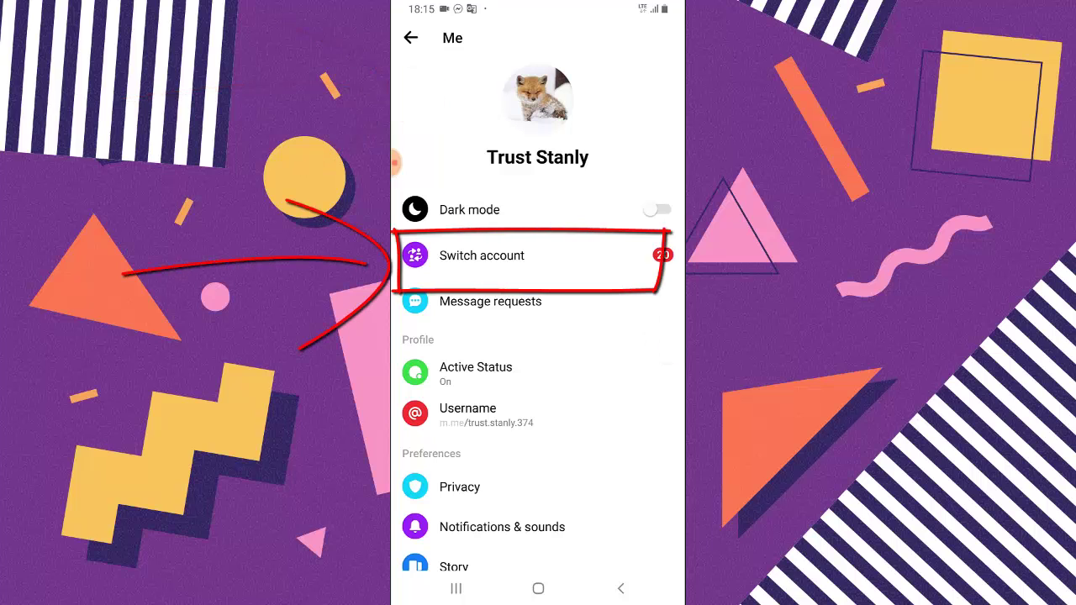
Step: Under Switch account, choose the Ts Tech Talk Page to make it the active Messenger account
click(482, 255)
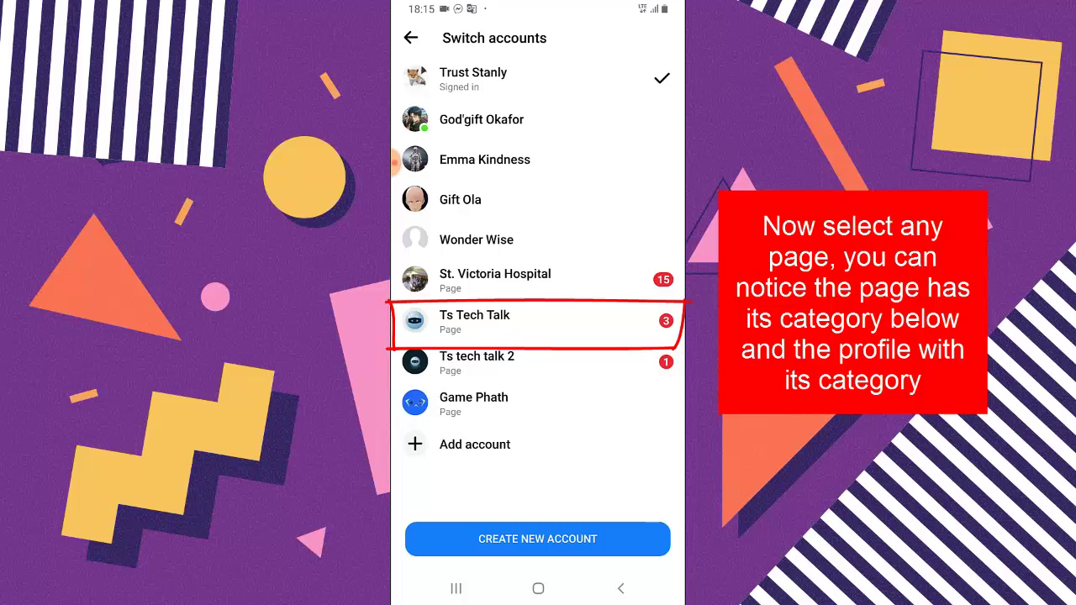
click(474, 319)
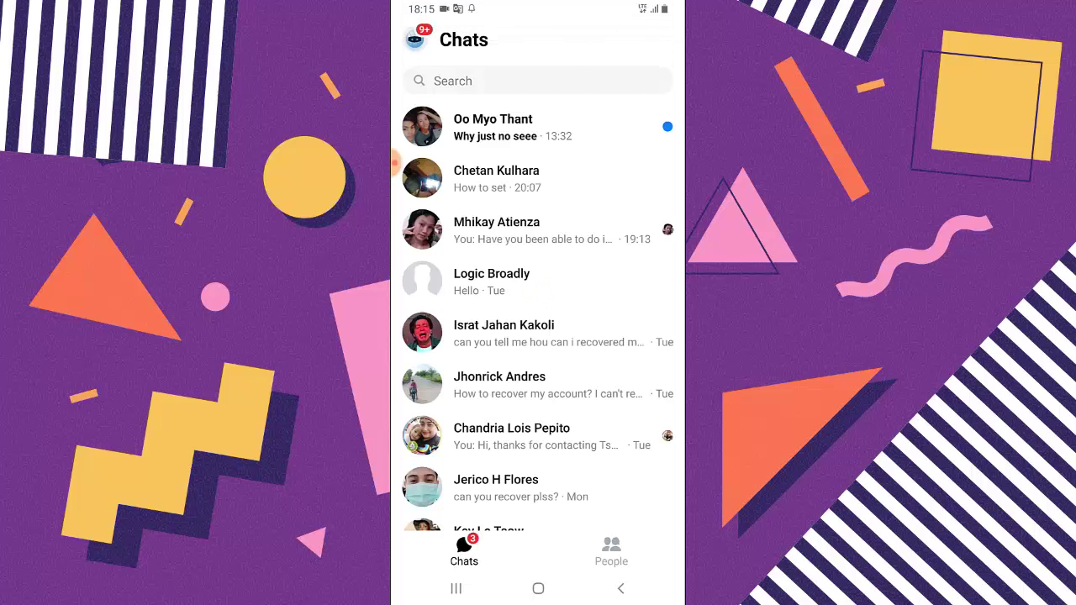
Step: Open the 'How to set' conversation and react to that message with a heart
click(395, 163)
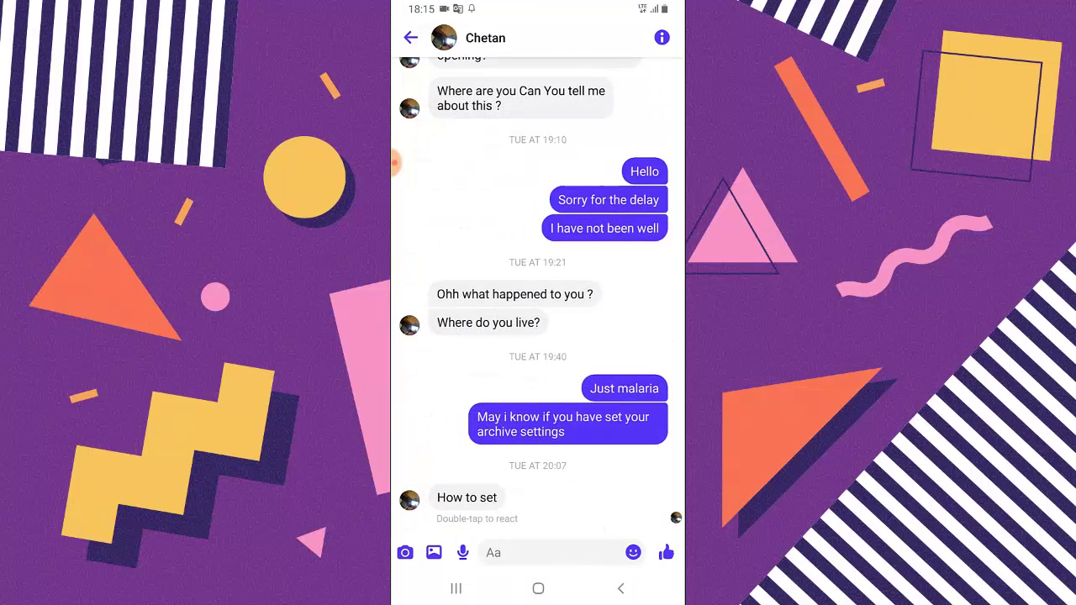
click(466, 497)
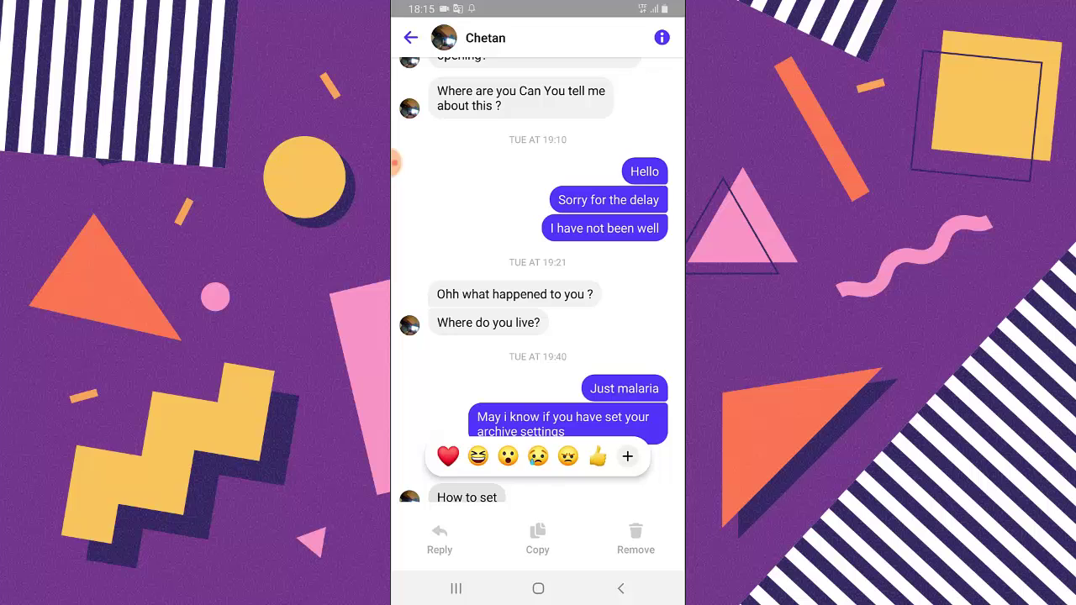
click(448, 456)
click(467, 497)
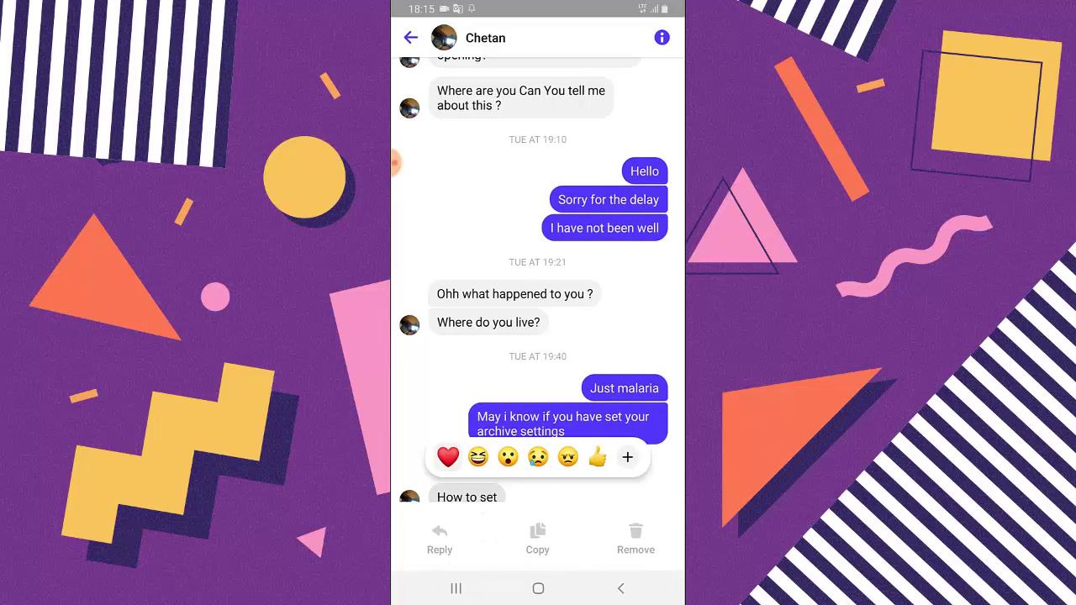
click(627, 456)
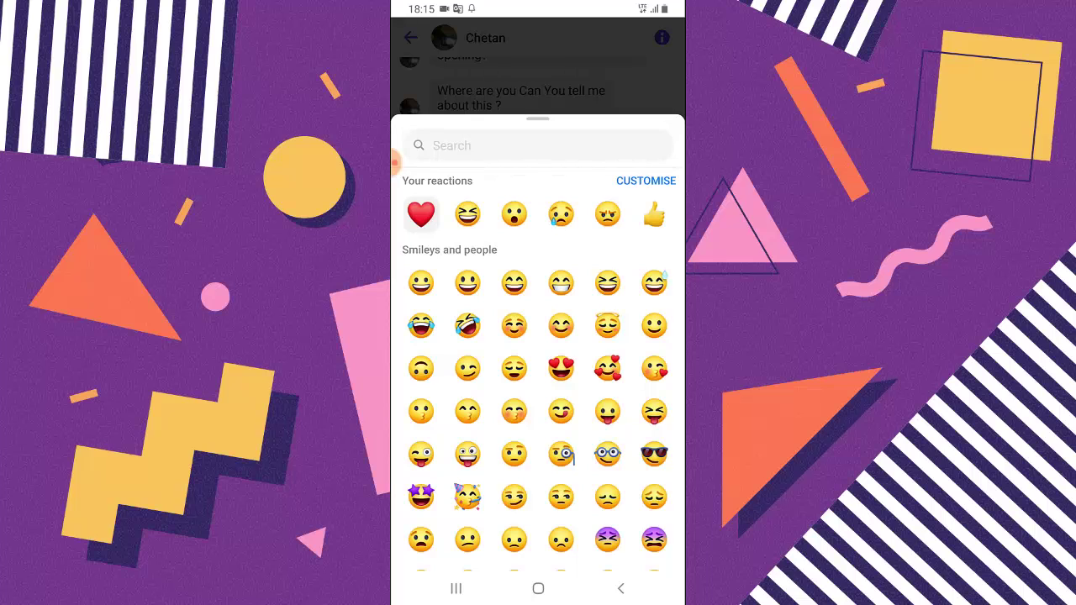
key(Escape)
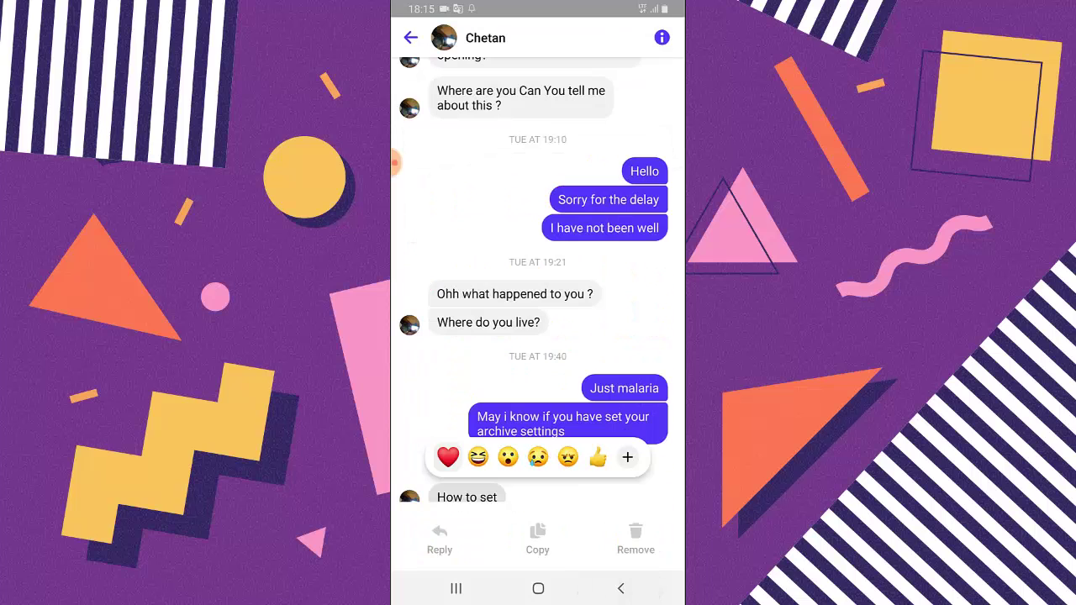
key(Escape)
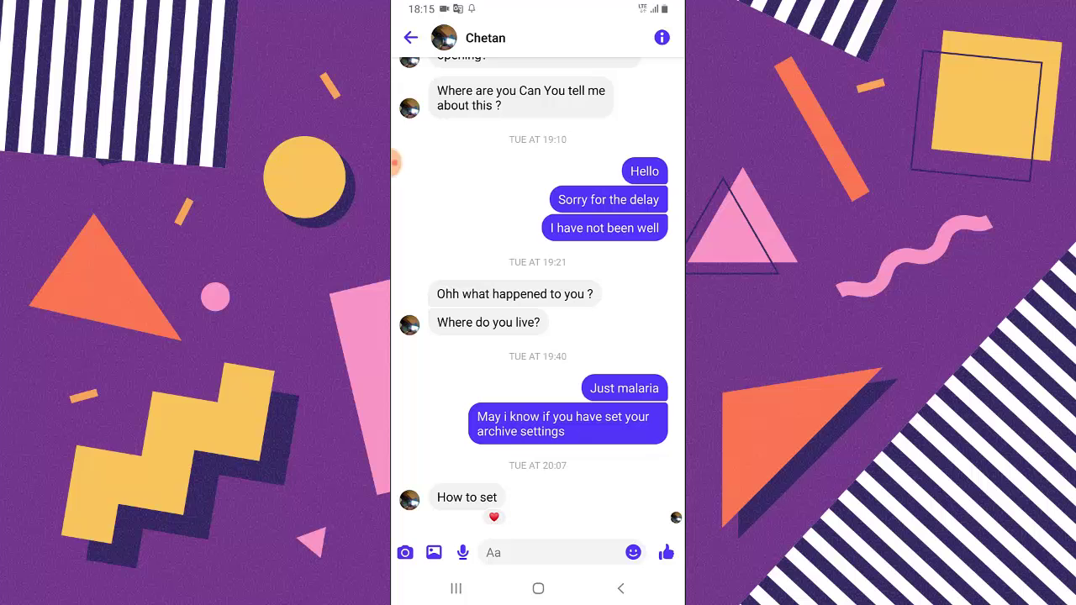
Step: React to 'Where do you live?' with a grinning smiley and return to the Chats list
click(514, 282)
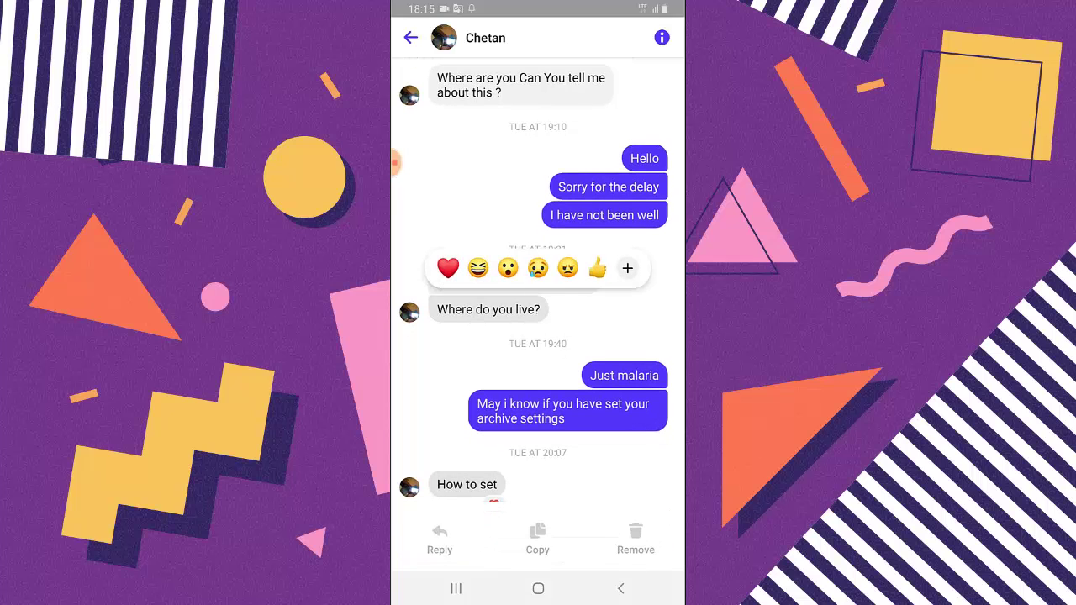
click(627, 269)
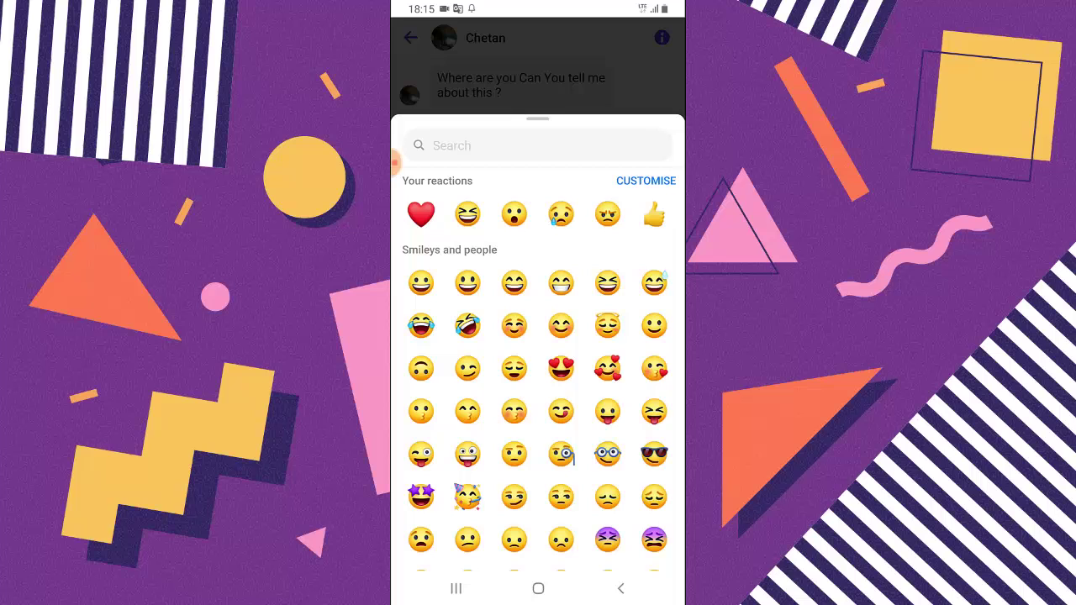
click(514, 283)
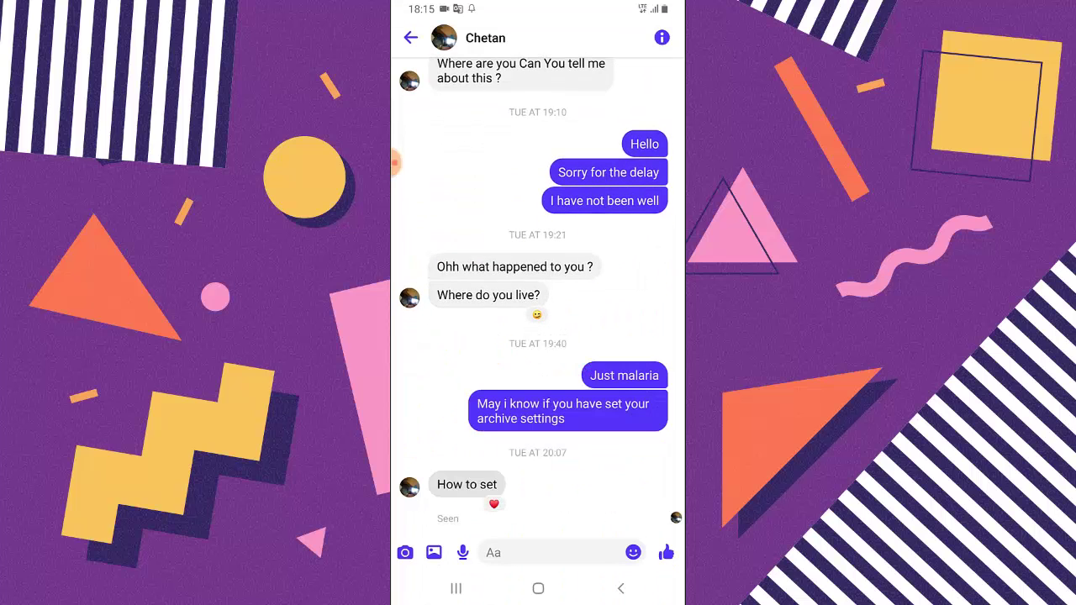
click(410, 37)
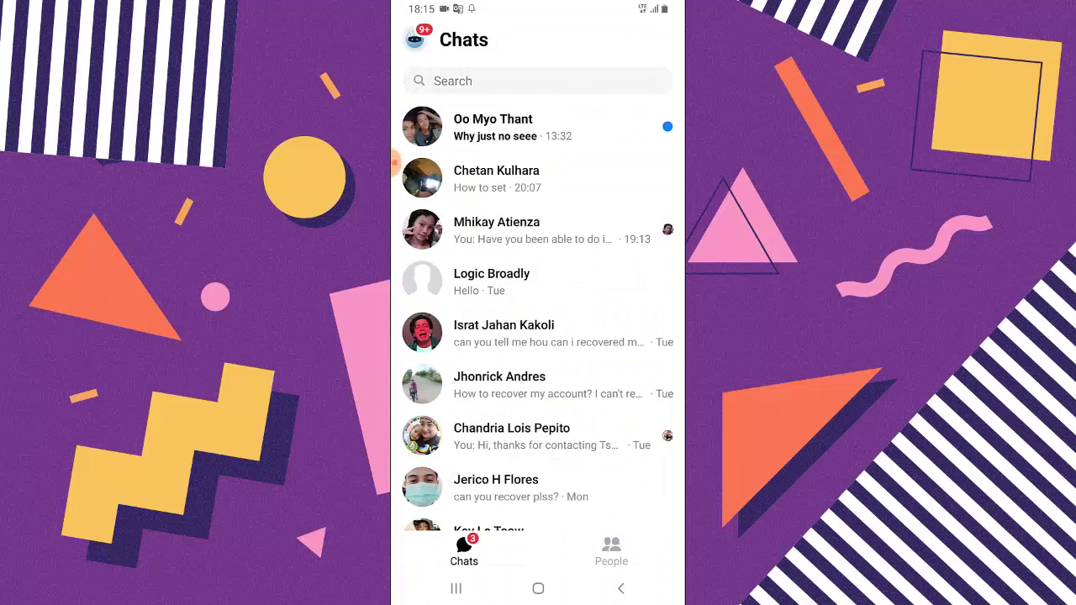
click(538, 588)
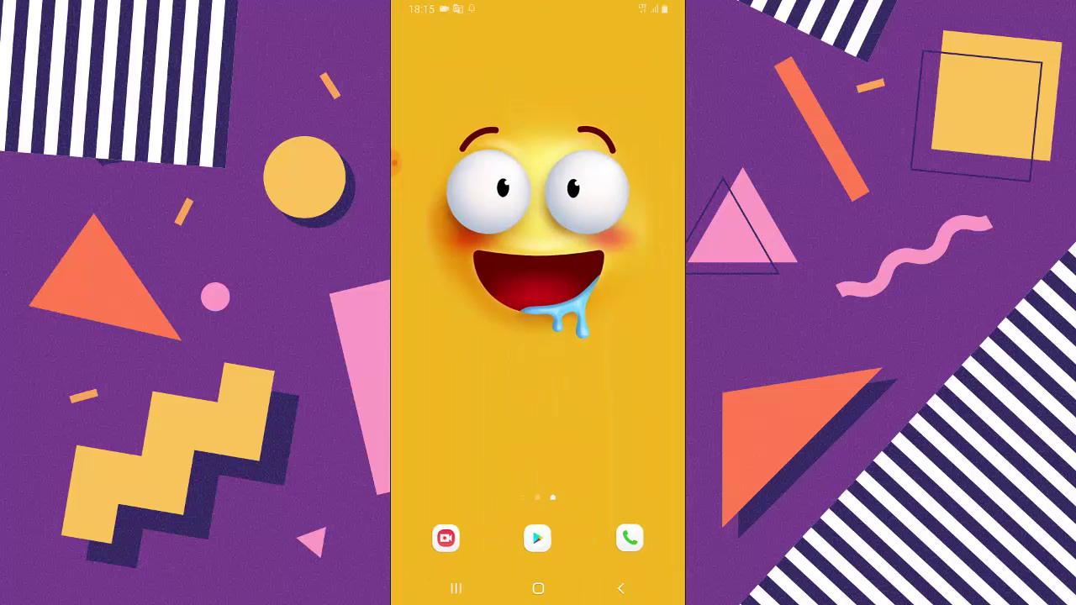
drag(538, 462, 538, 210)
drag(622, 379, 437, 378)
click(644, 93)
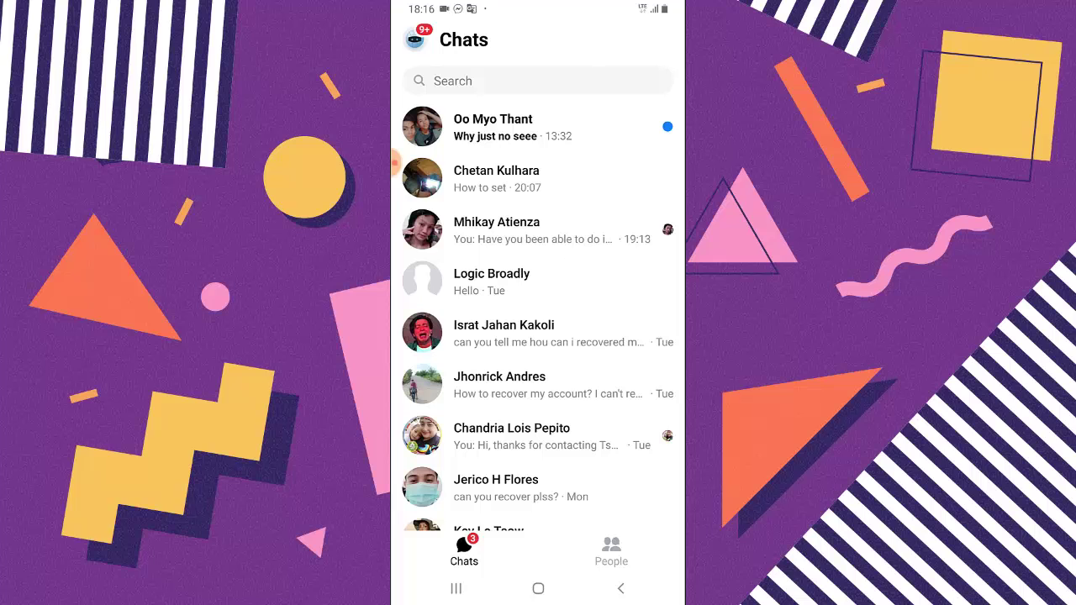
Step: Switch from the Ts Tech Talk Page back to the personal profile and scroll its chats
click(414, 40)
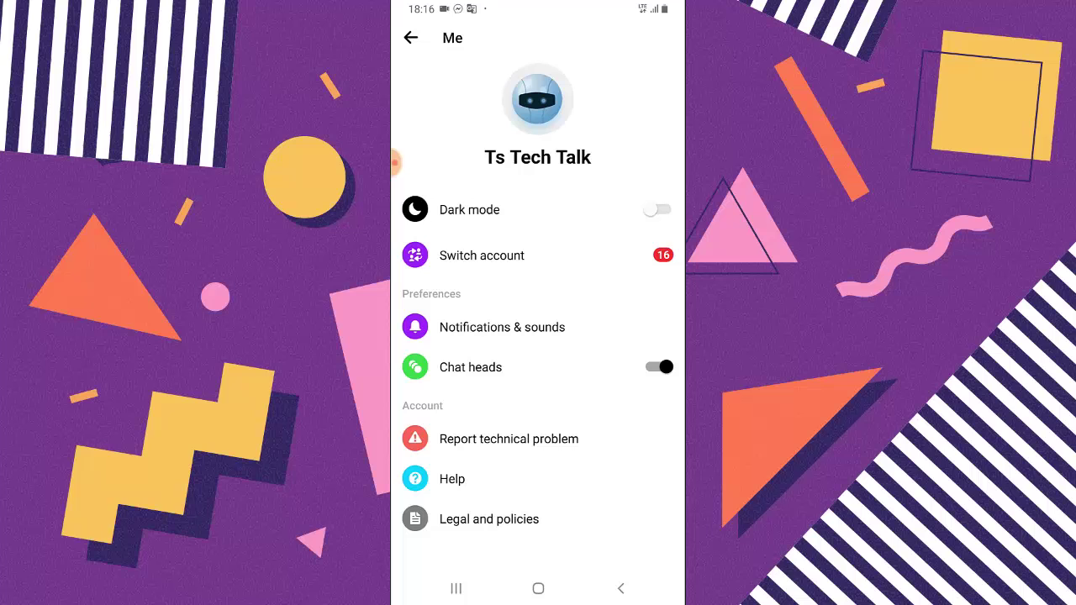
click(482, 255)
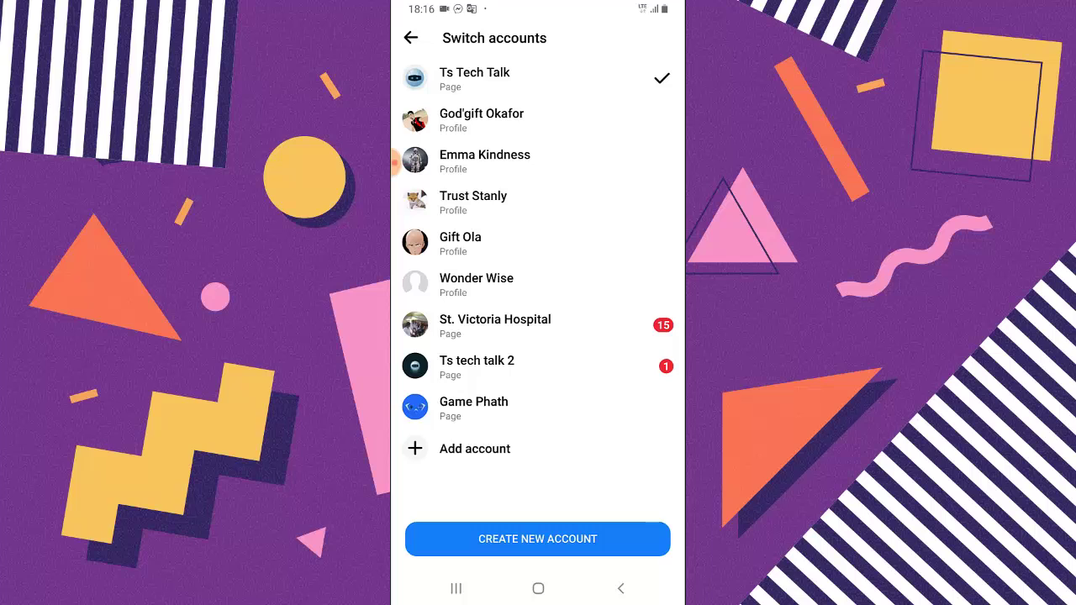
click(473, 202)
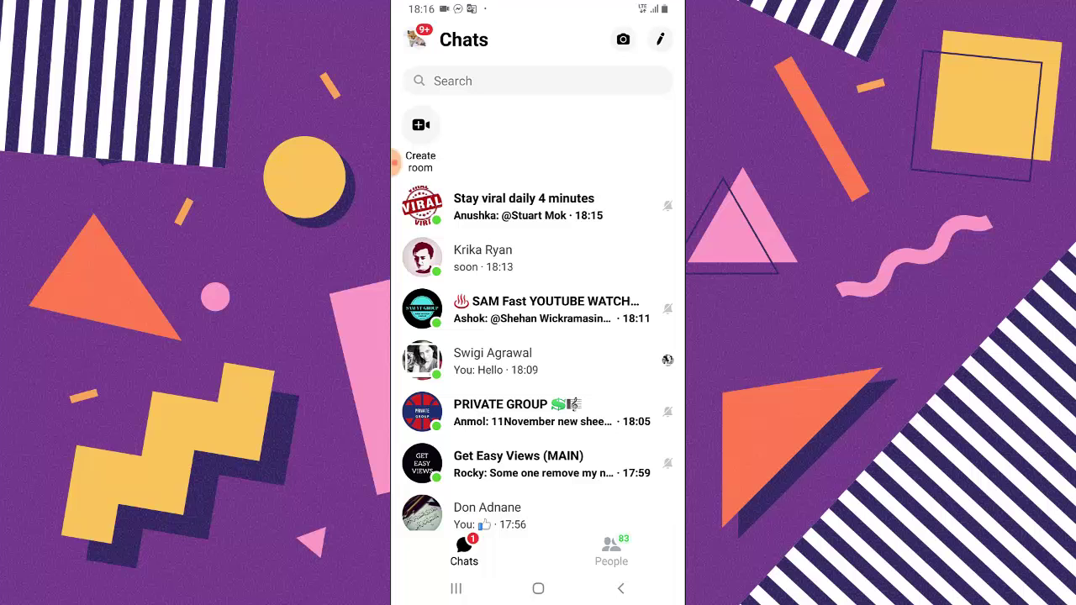
scroll(538, 336, down, 7)
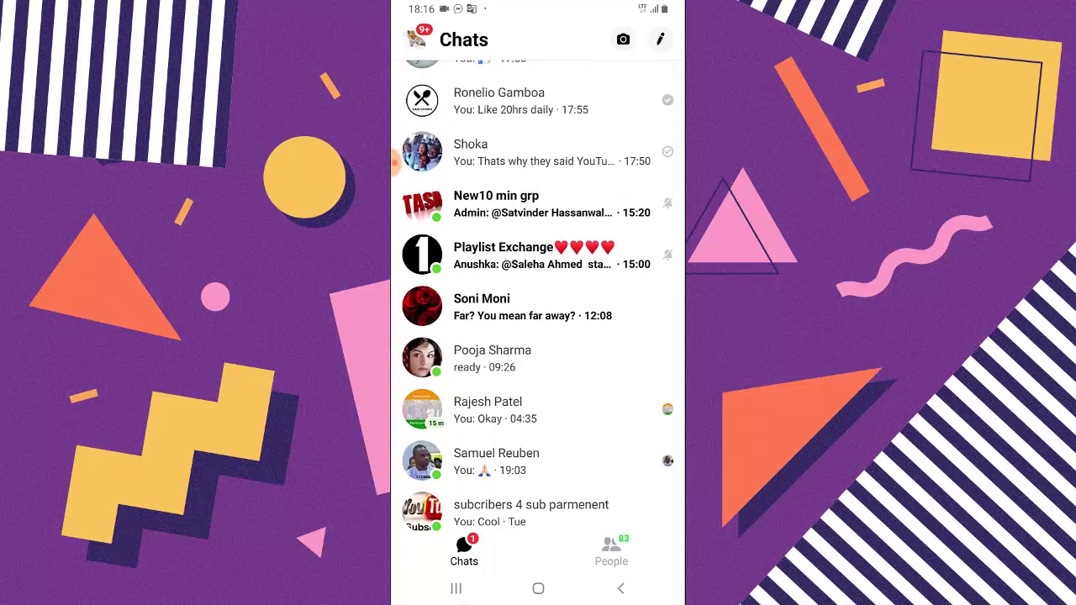
scroll(538, 336, up, 6)
scroll(538, 294, up, 2)
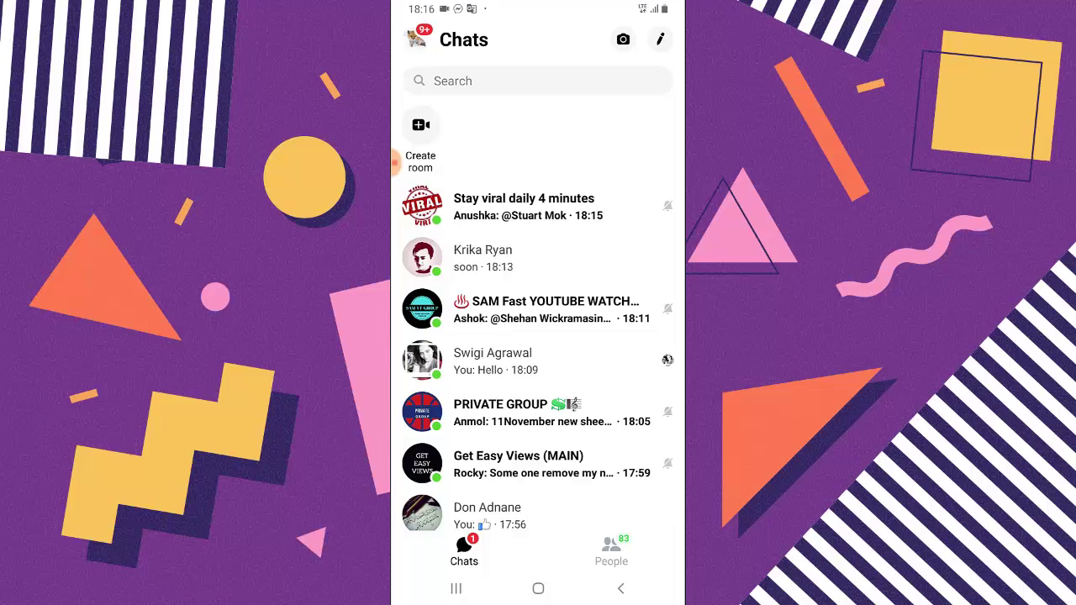
Step: Check the accounts list without switching, then back out to the personal profile's Chats list
click(415, 39)
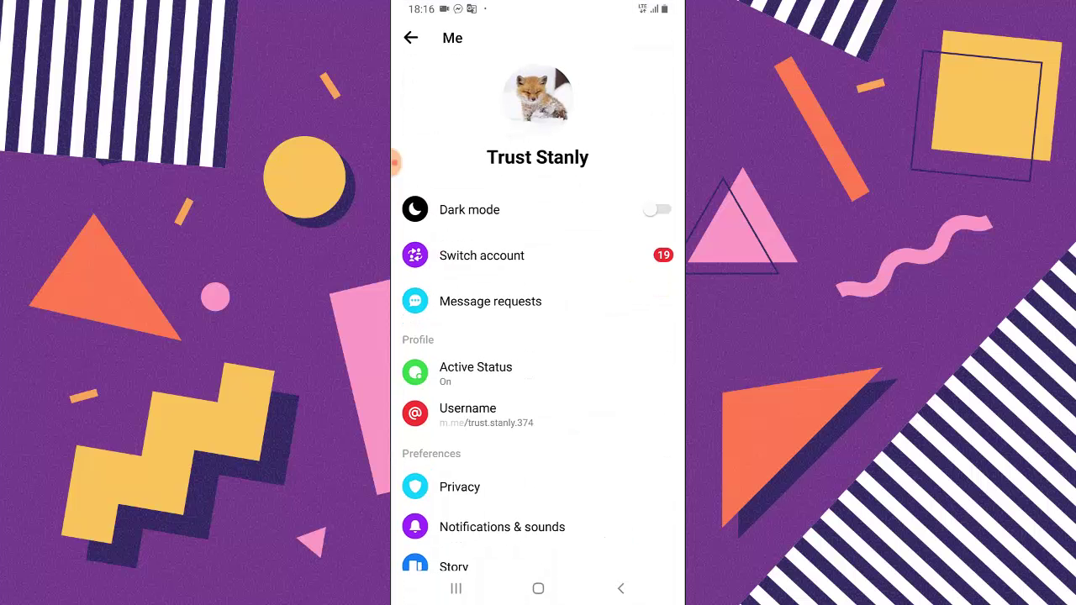
click(482, 255)
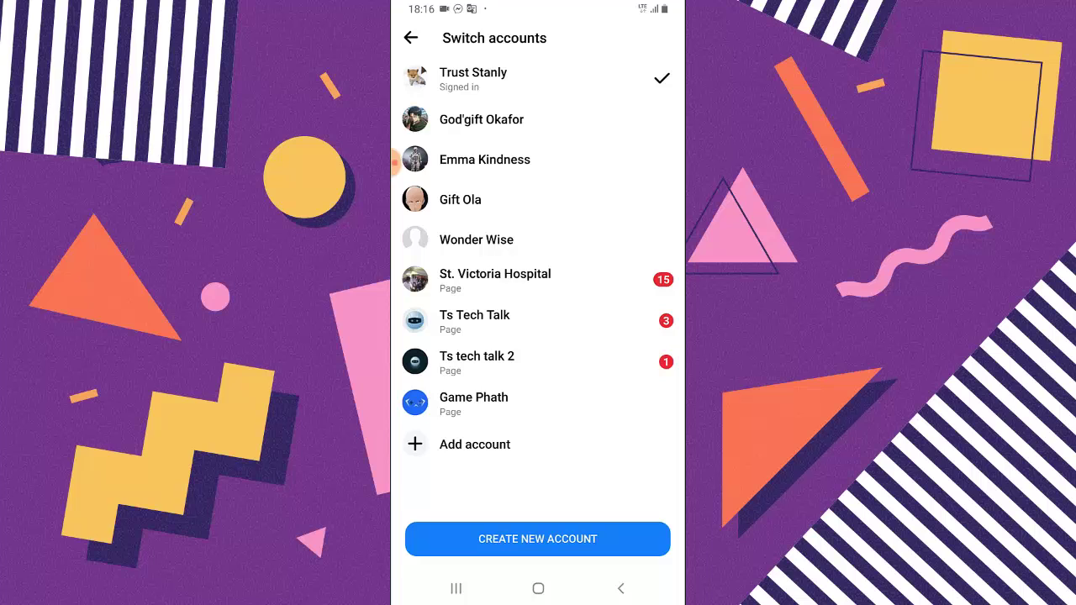
click(410, 37)
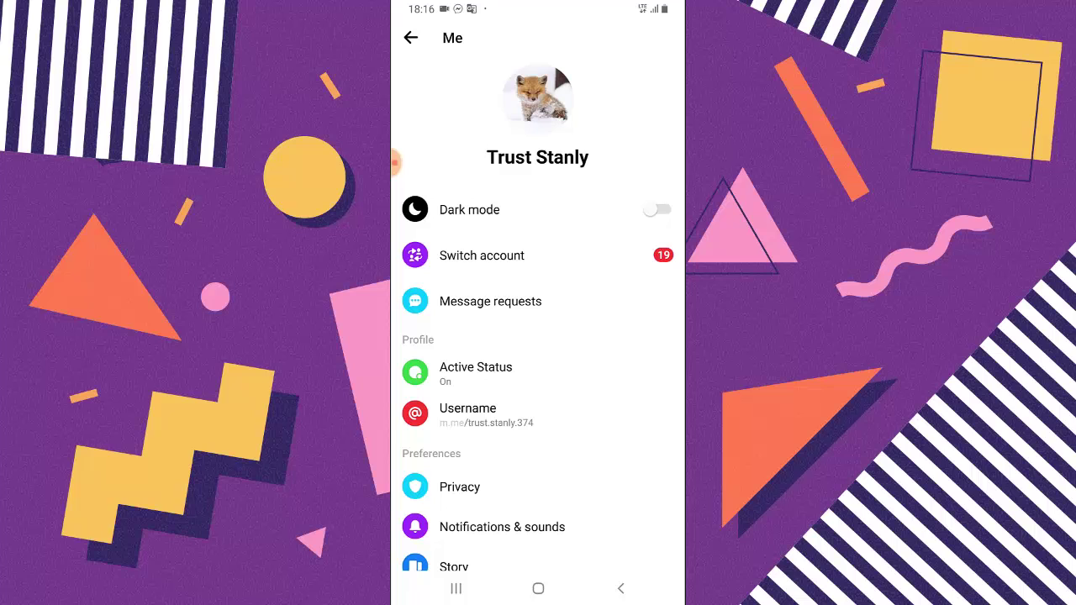
click(410, 37)
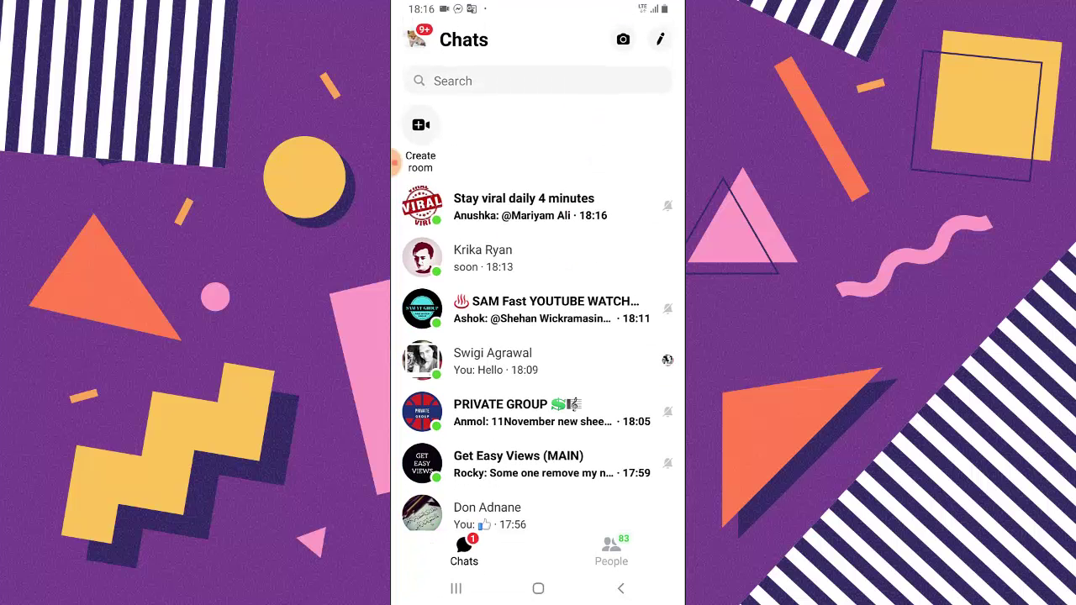